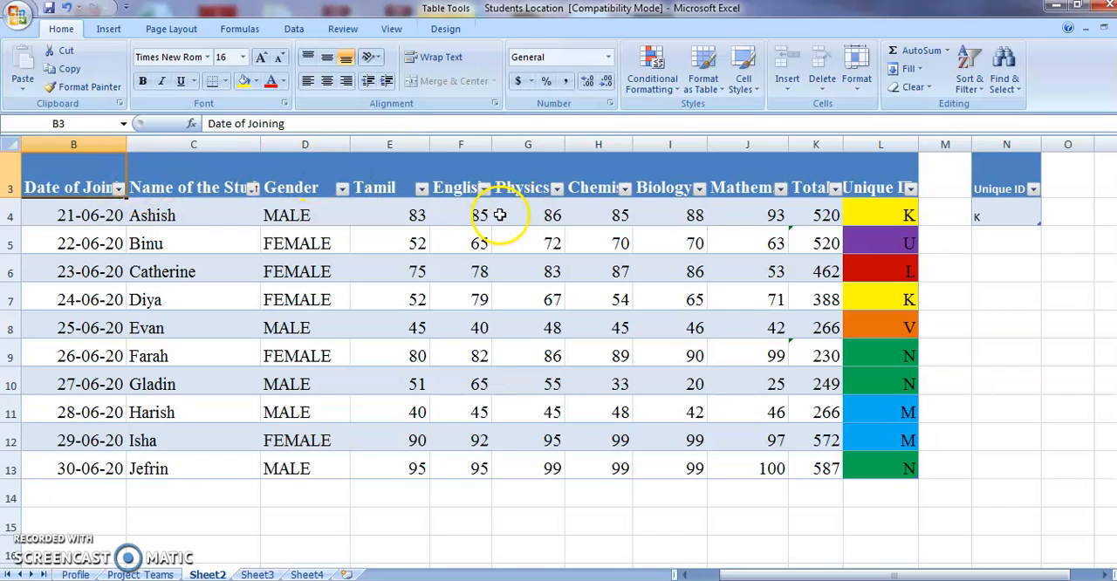
- Turn the student table's column filters off and back on
{"action": "left_click", "coordinate": [421, 189]}
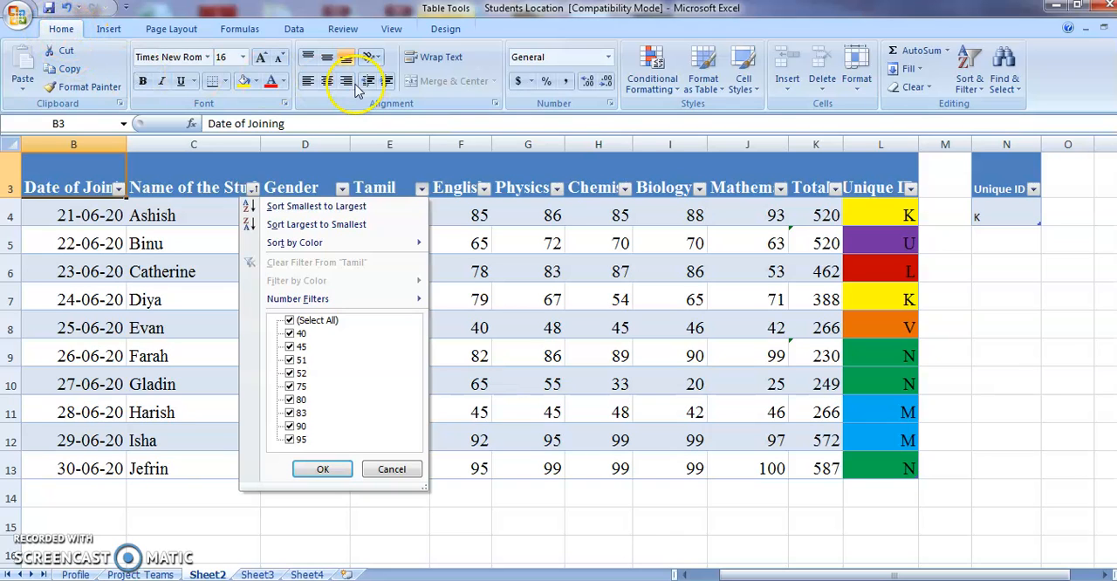
{"action": "left_click", "coordinate": [296, 32]}
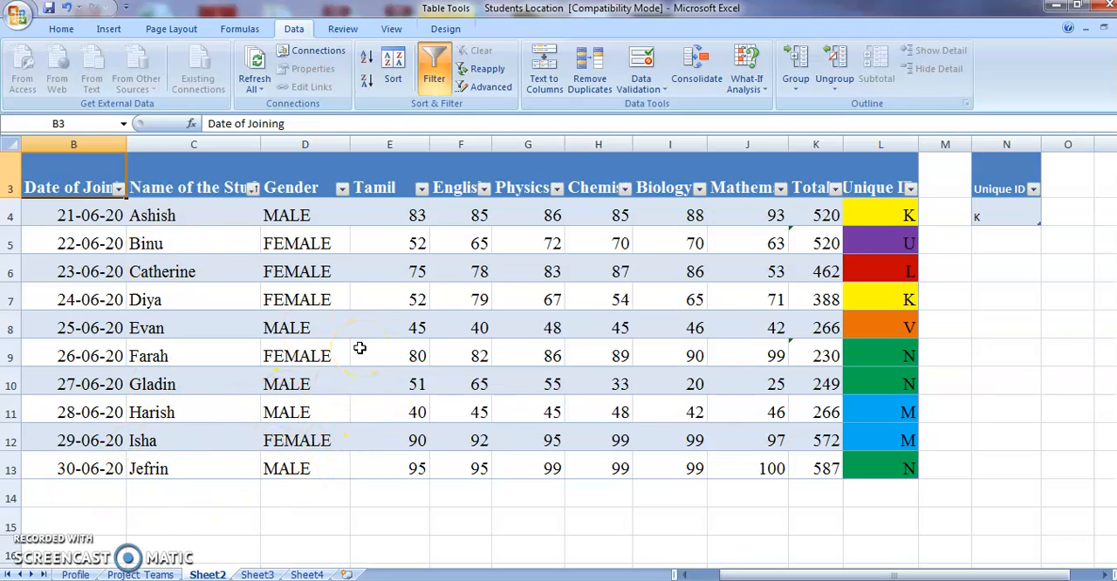
{"action": "left_click", "coordinate": [436, 79]}
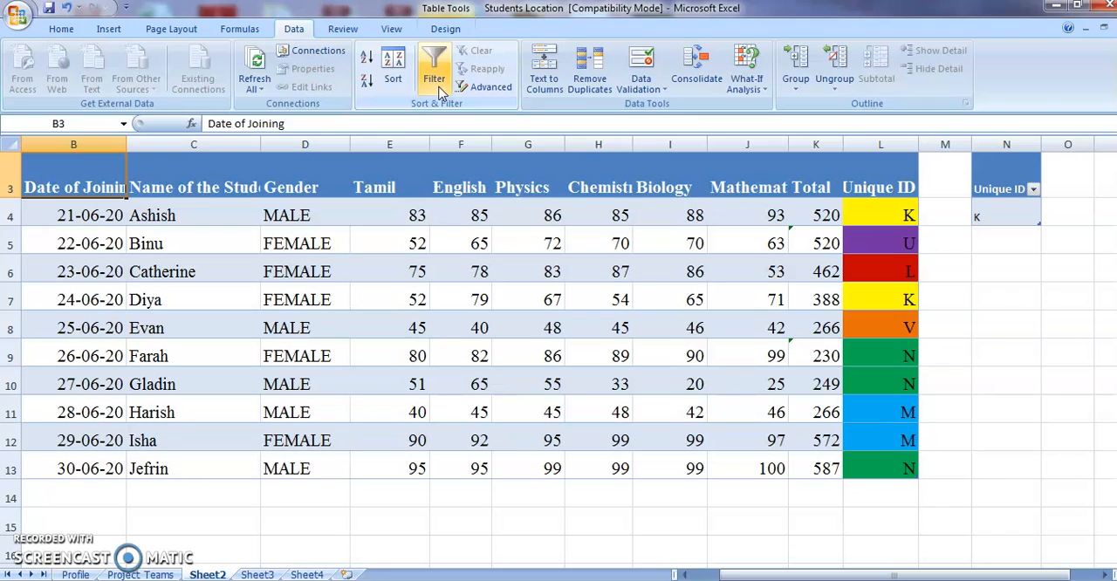
{"action": "left_click", "coordinate": [437, 80]}
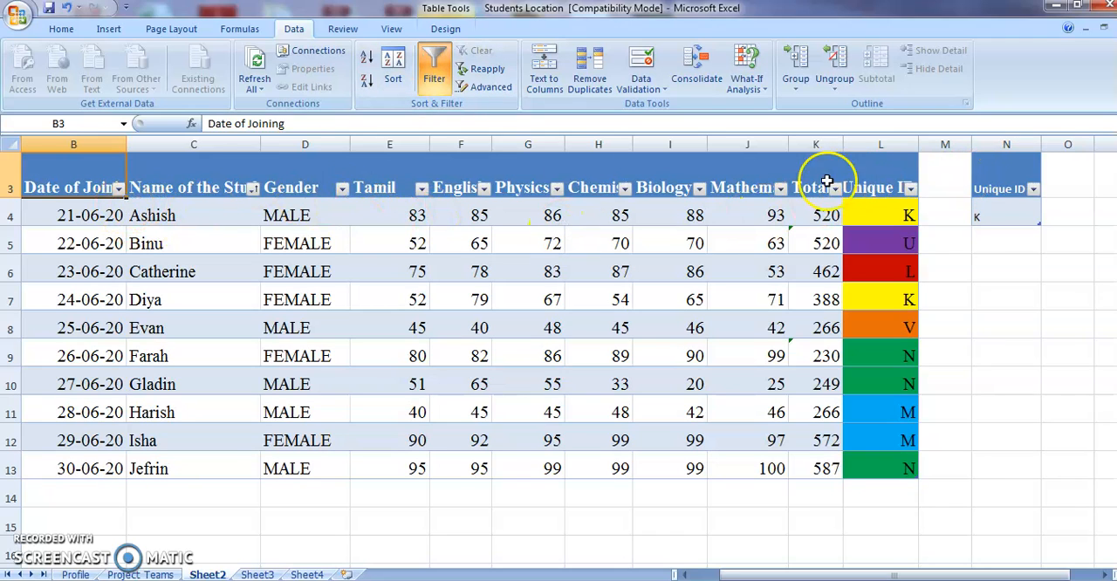
{"action": "left_click", "coordinate": [441, 79]}
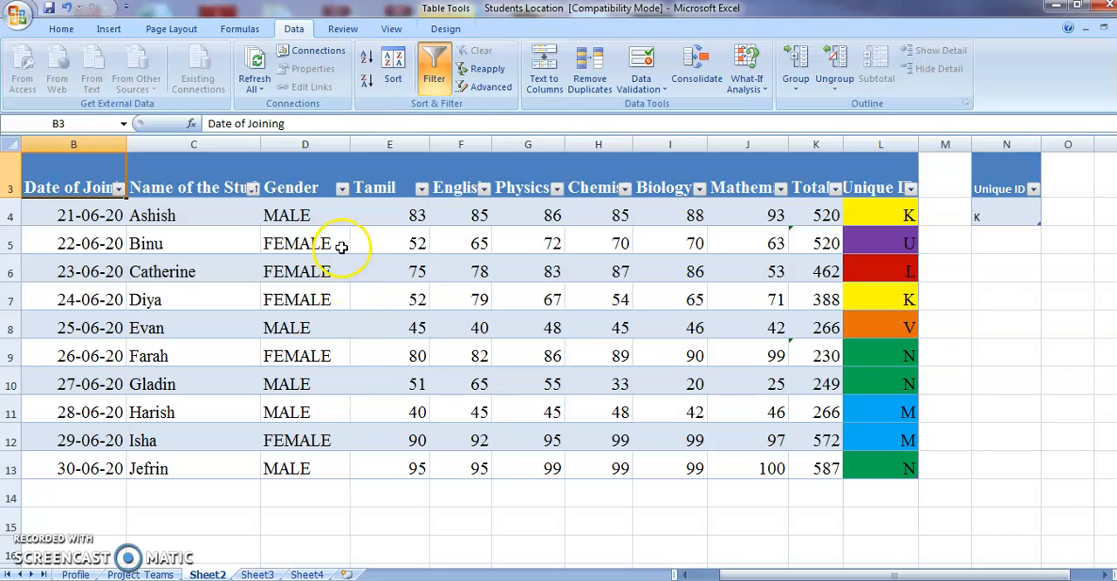
- Filter the Gender column to show only the FEMALE rows, and clear that filter again
{"action": "left_click", "coordinate": [342, 190]}
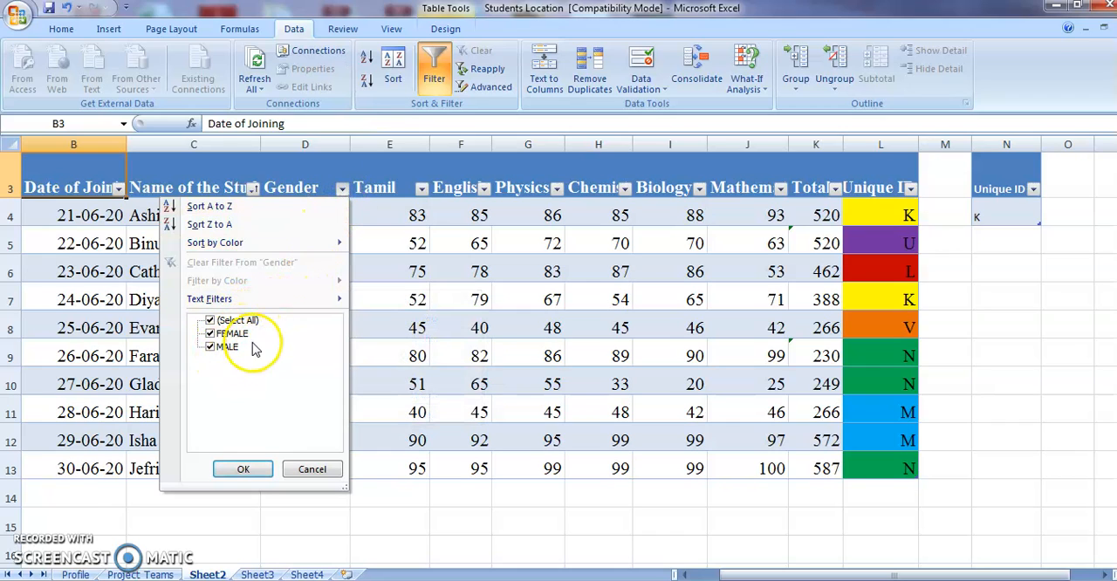
{"action": "left_click", "coordinate": [343, 190]}
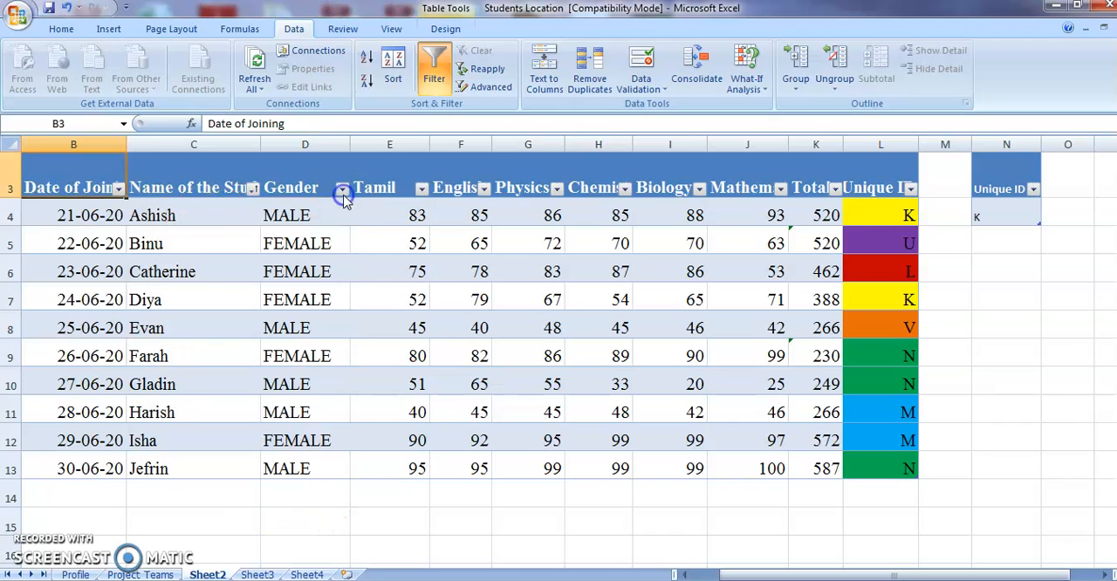
{"action": "left_click", "coordinate": [344, 192]}
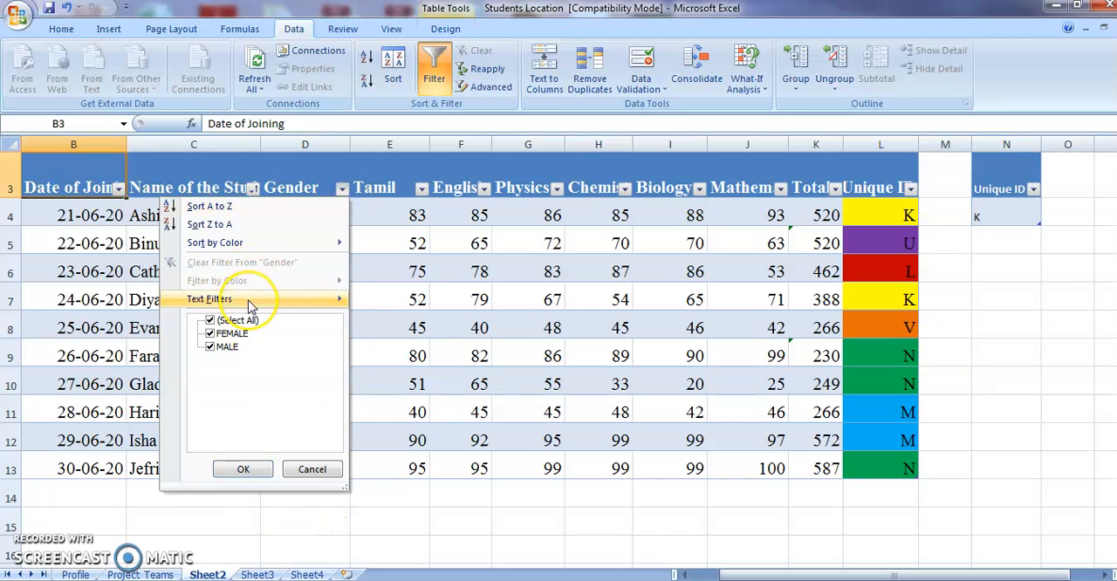
{"action": "mouse_move", "coordinate": [250, 305]}
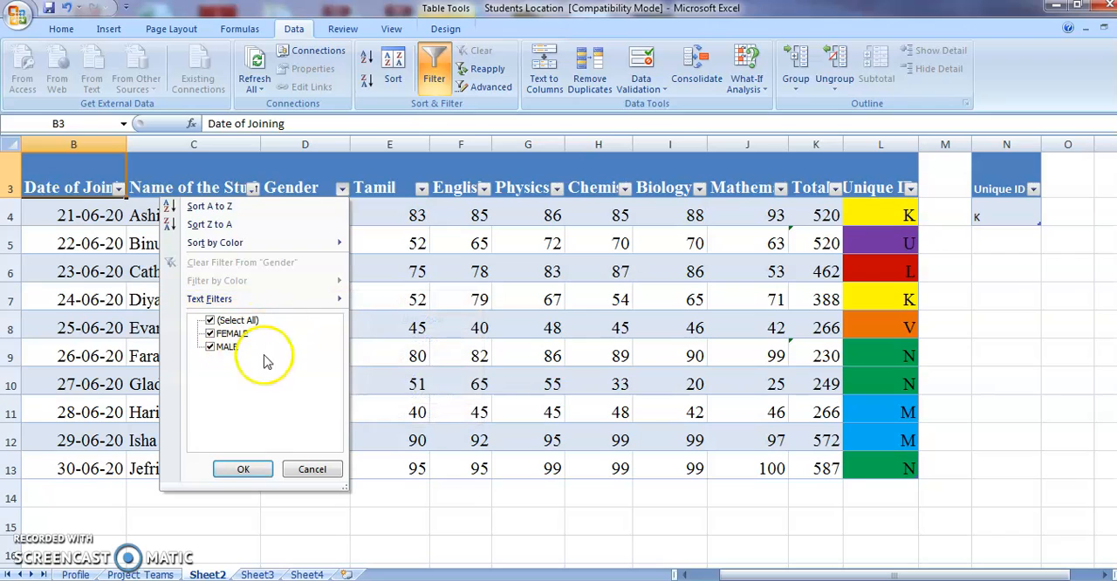
{"action": "left_click", "coordinate": [213, 347]}
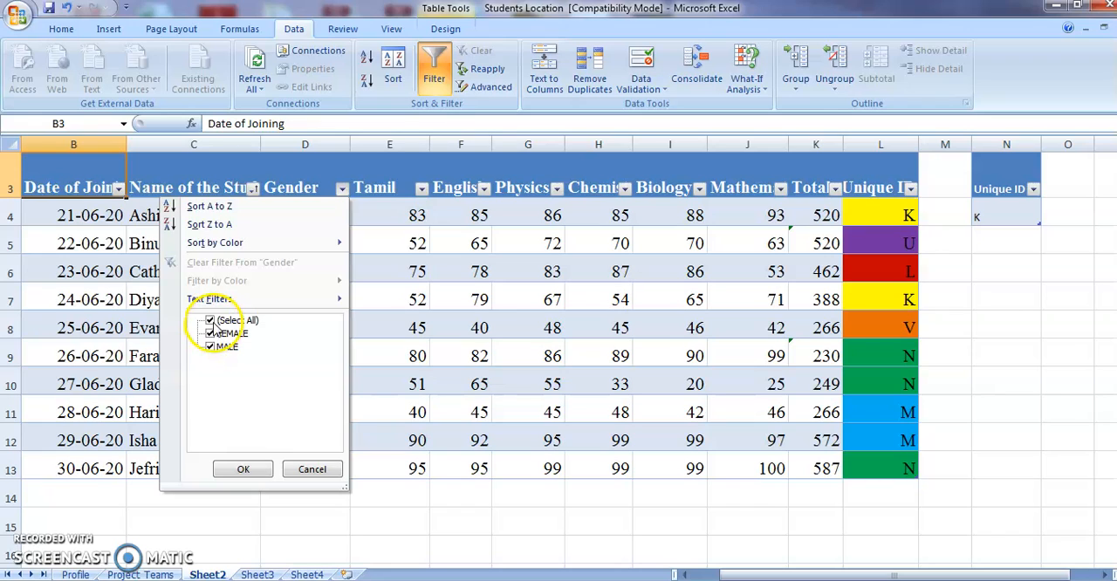
{"action": "left_click", "coordinate": [210, 321]}
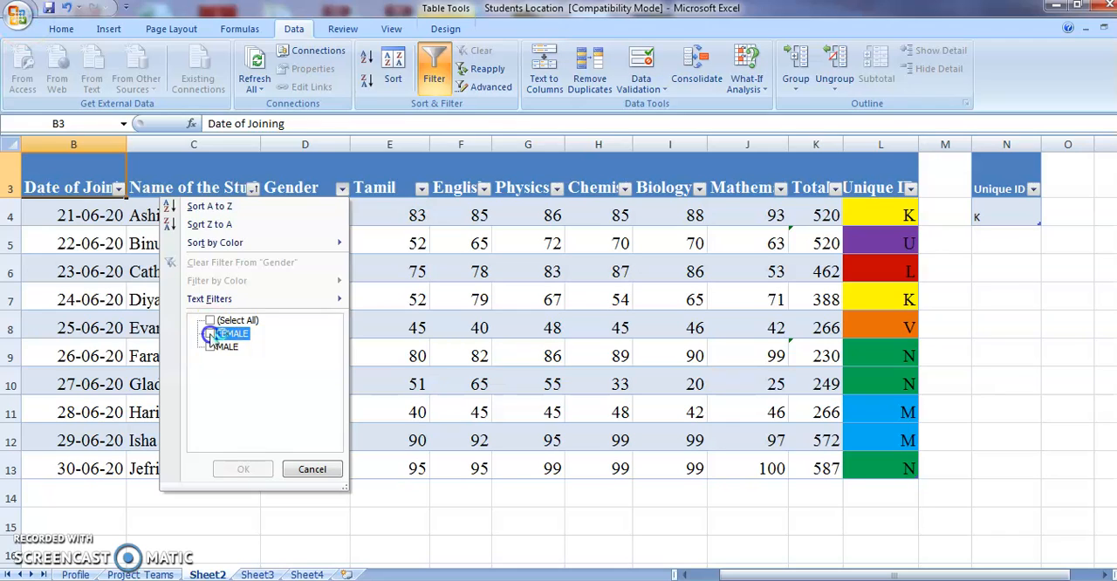
{"action": "left_click", "coordinate": [210, 334]}
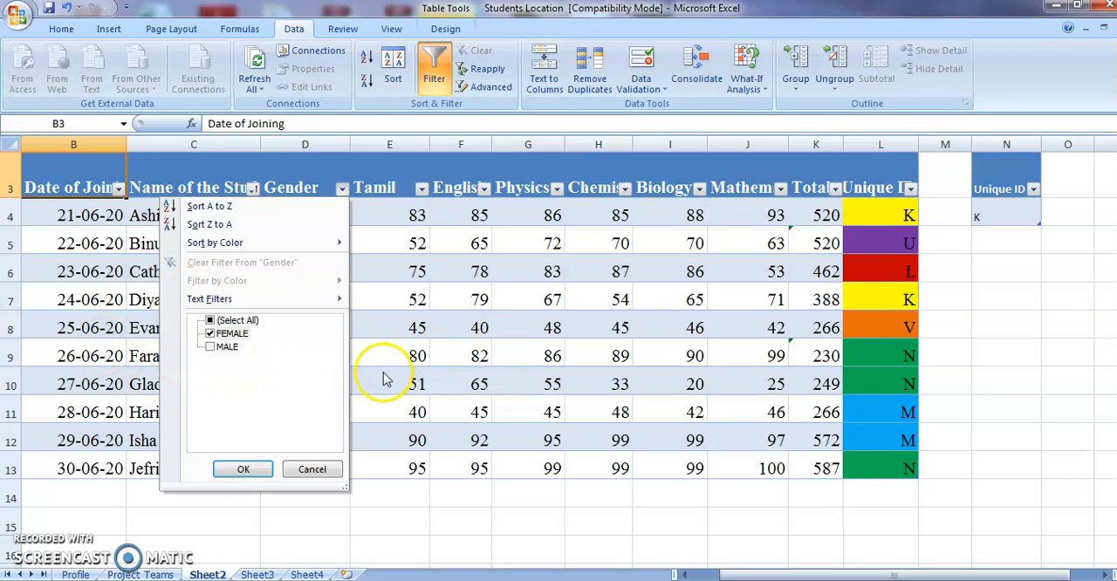
{"action": "left_click", "coordinate": [234, 469]}
{"action": "left_click", "coordinate": [227, 321]}
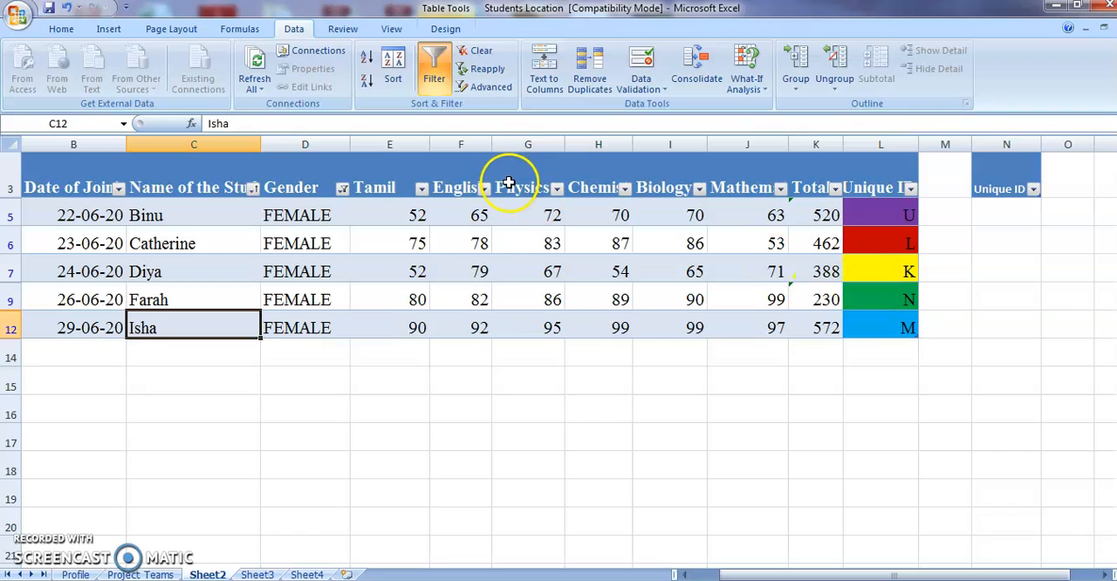
{"action": "left_click", "coordinate": [342, 188]}
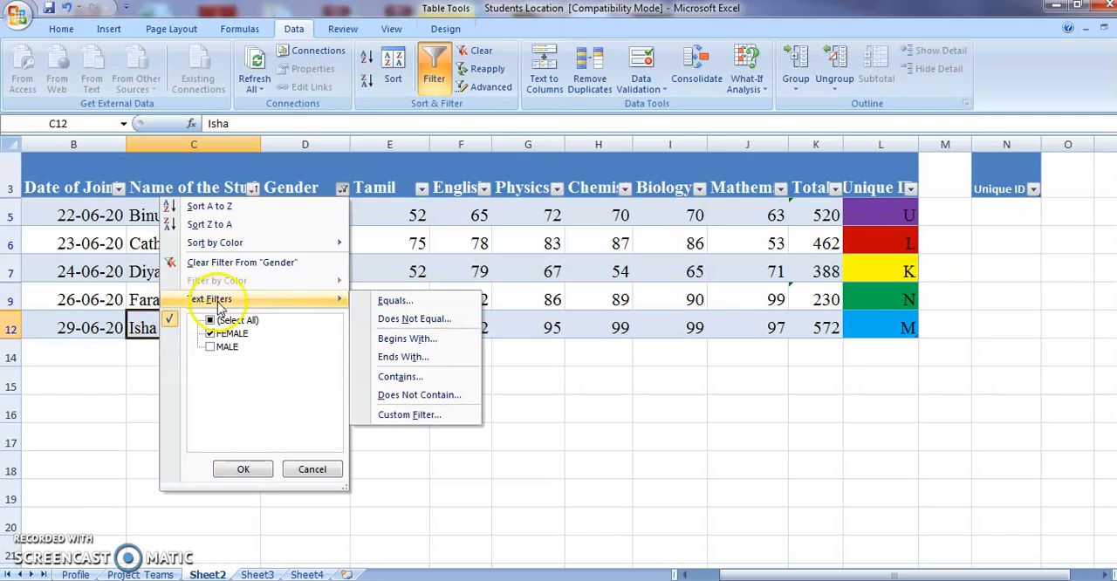
{"action": "left_click", "coordinate": [302, 264]}
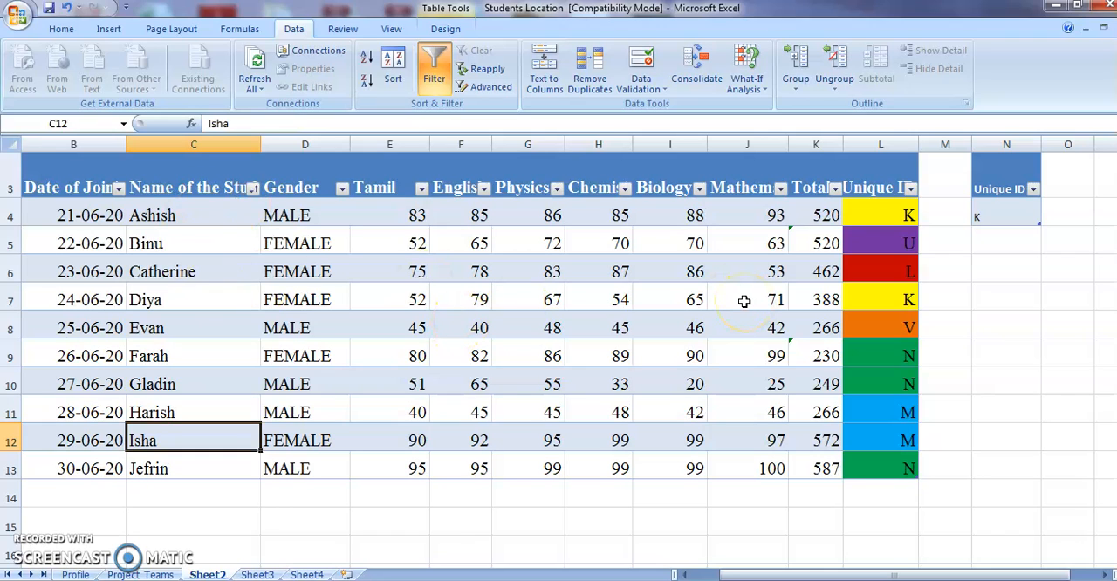
- Filter the Tamil column to show only the mark 80, and clear that filter again
{"action": "left_click", "coordinate": [422, 188]}
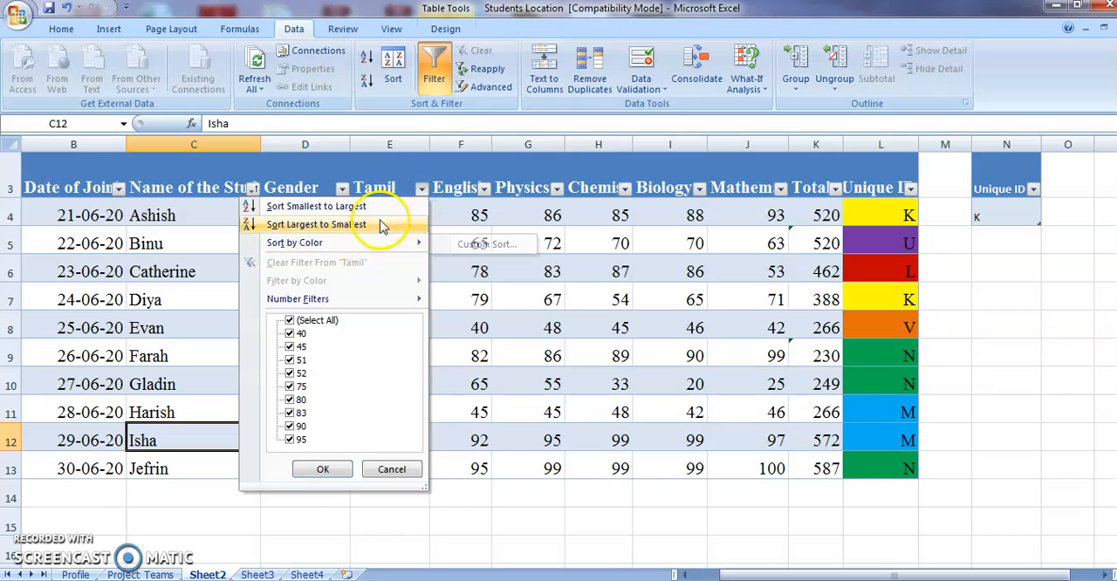
{"action": "left_click", "coordinate": [289, 386]}
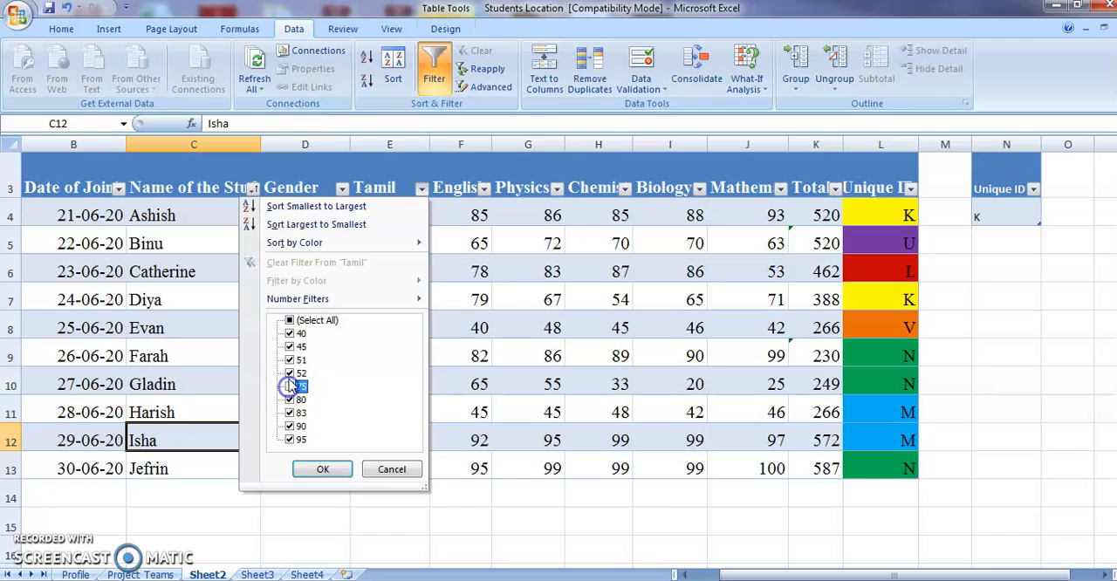
{"action": "left_click", "coordinate": [290, 360]}
{"action": "left_click", "coordinate": [290, 346]}
{"action": "left_click", "coordinate": [290, 335]}
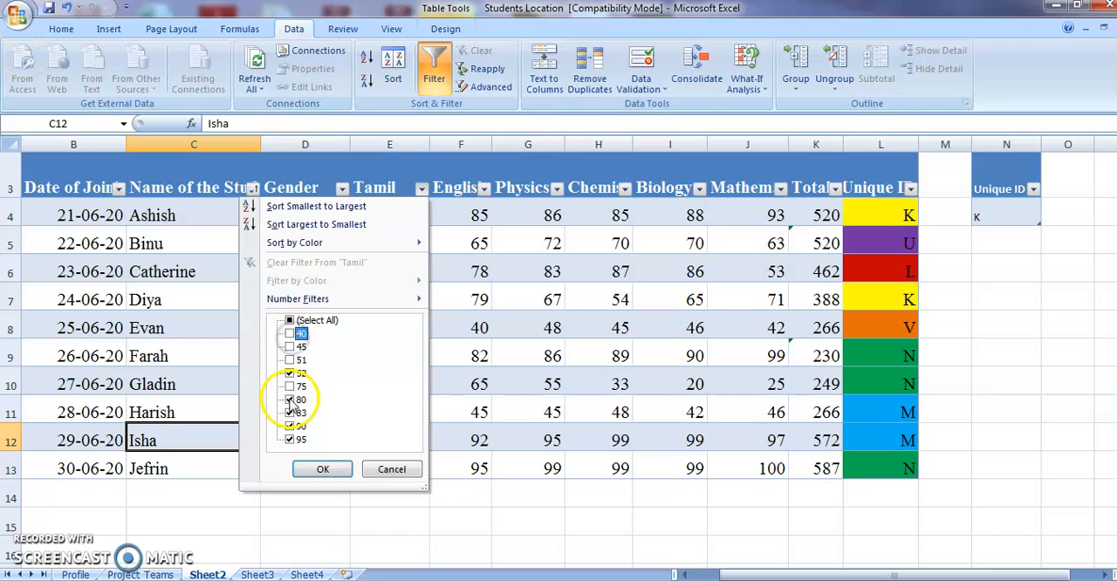
{"action": "left_click", "coordinate": [290, 373]}
{"action": "left_click", "coordinate": [290, 412]}
{"action": "left_click", "coordinate": [290, 426]}
{"action": "left_click", "coordinate": [290, 439]}
{"action": "left_click", "coordinate": [322, 470]}
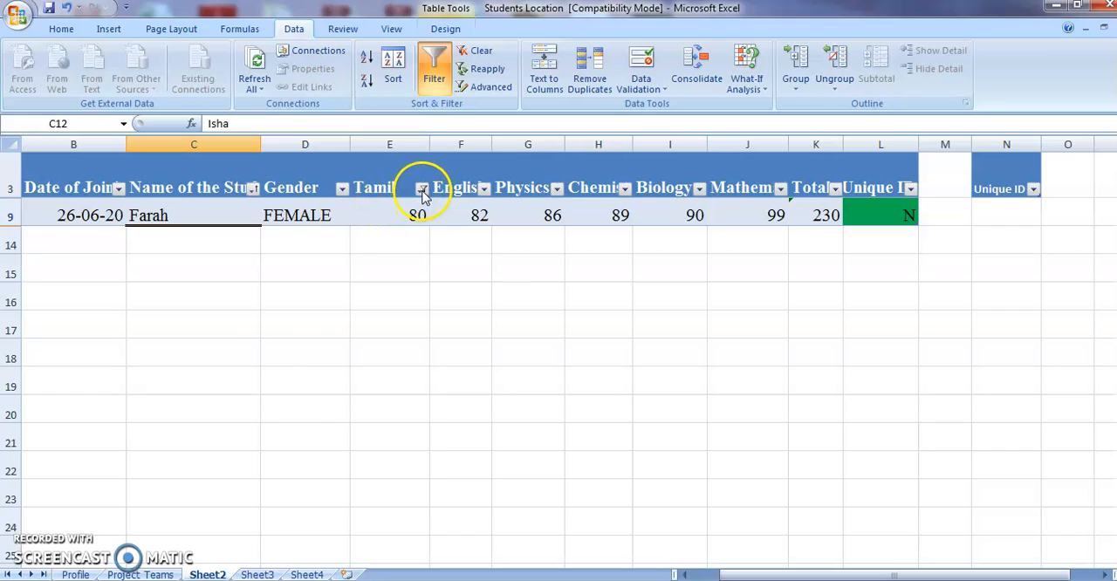
{"action": "left_click", "coordinate": [422, 189]}
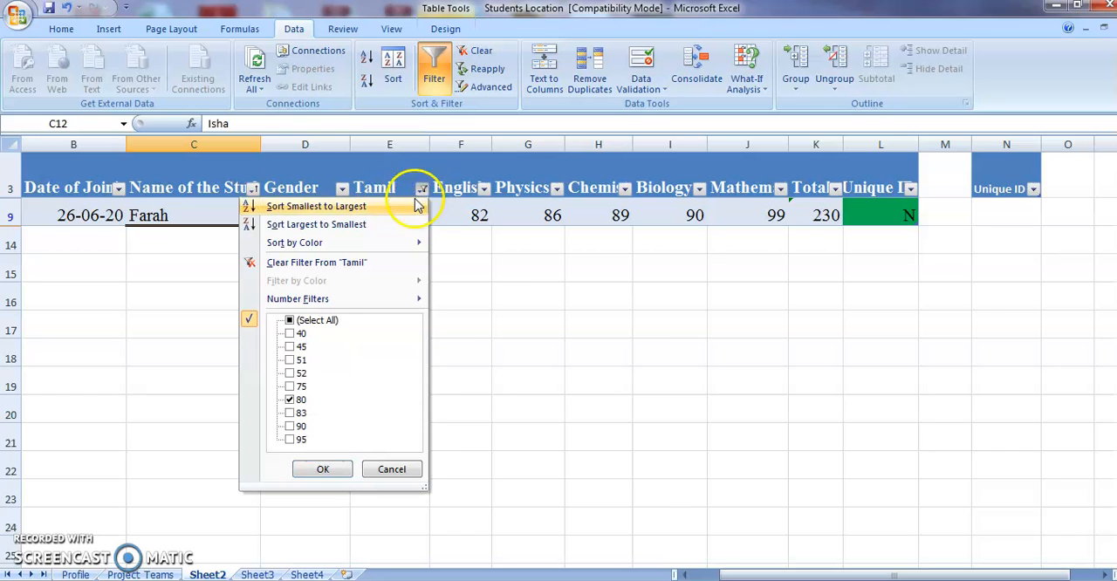
{"action": "left_click", "coordinate": [407, 263]}
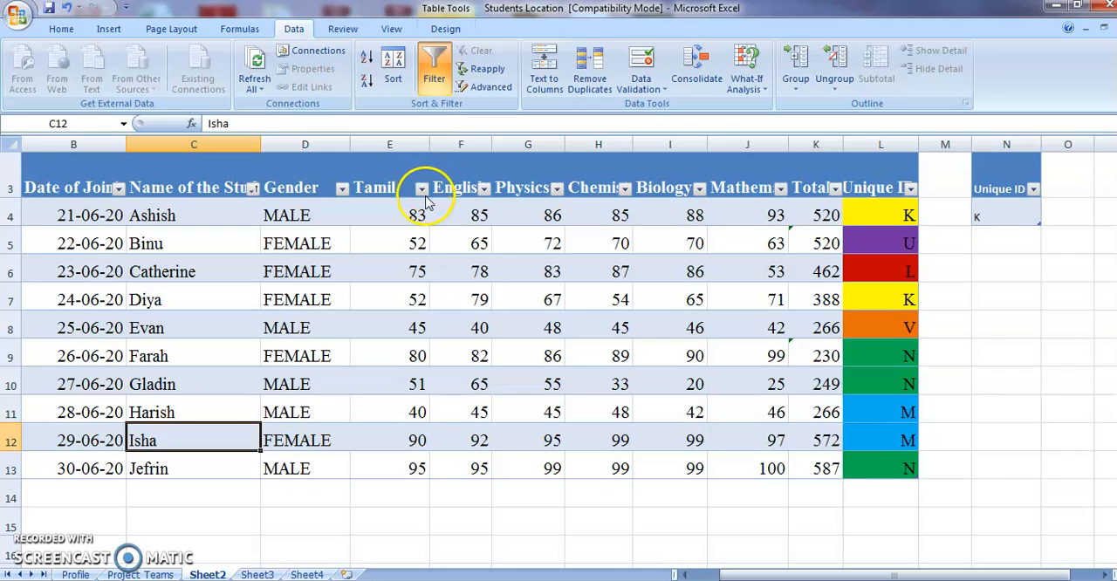
- Apply a custom number filter to the Tamil column for marks greater than 60 and less than 90, and clear it again
{"action": "left_click", "coordinate": [421, 189]}
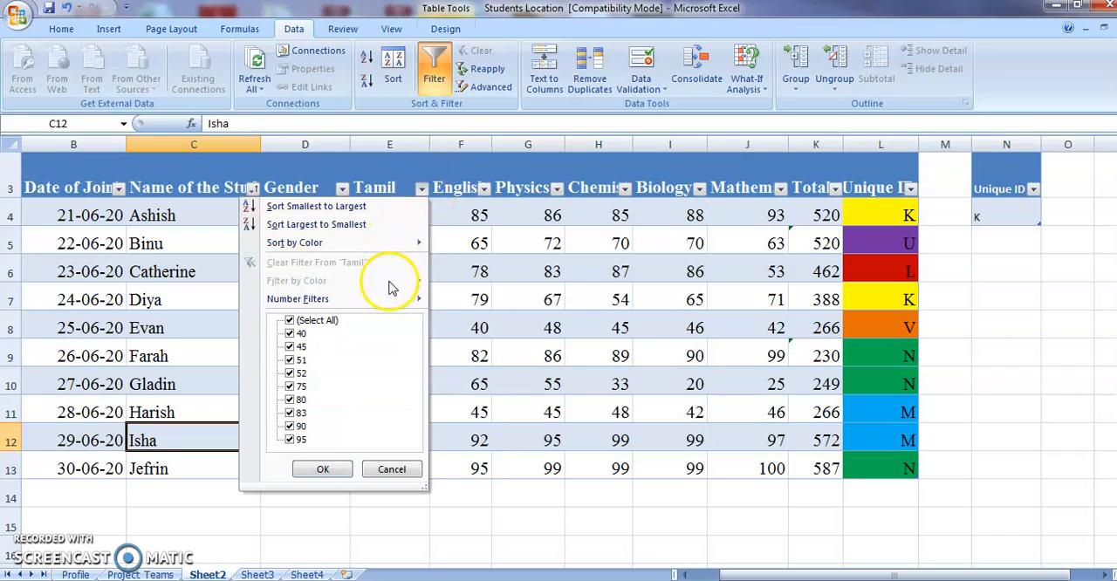
{"action": "mouse_move", "coordinate": [384, 302]}
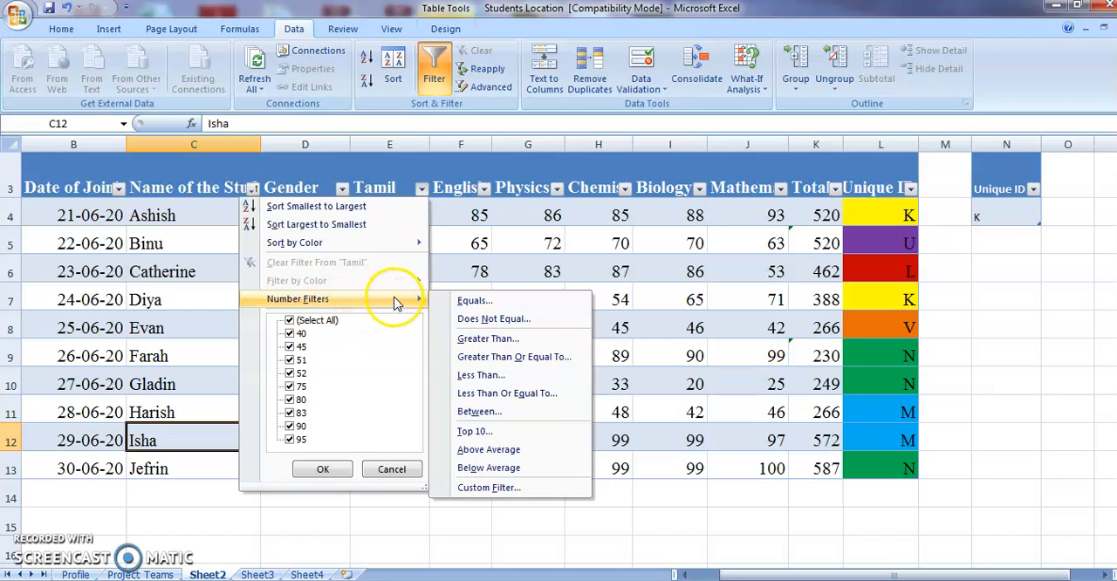
{"action": "left_click", "coordinate": [472, 341]}
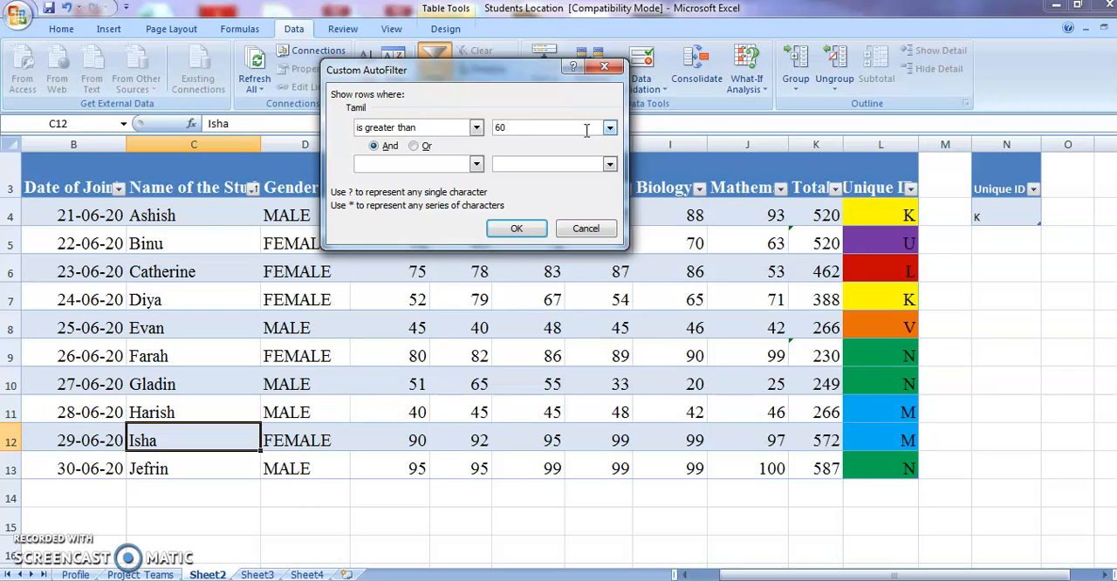
{"action": "left_click", "coordinate": [477, 165]}
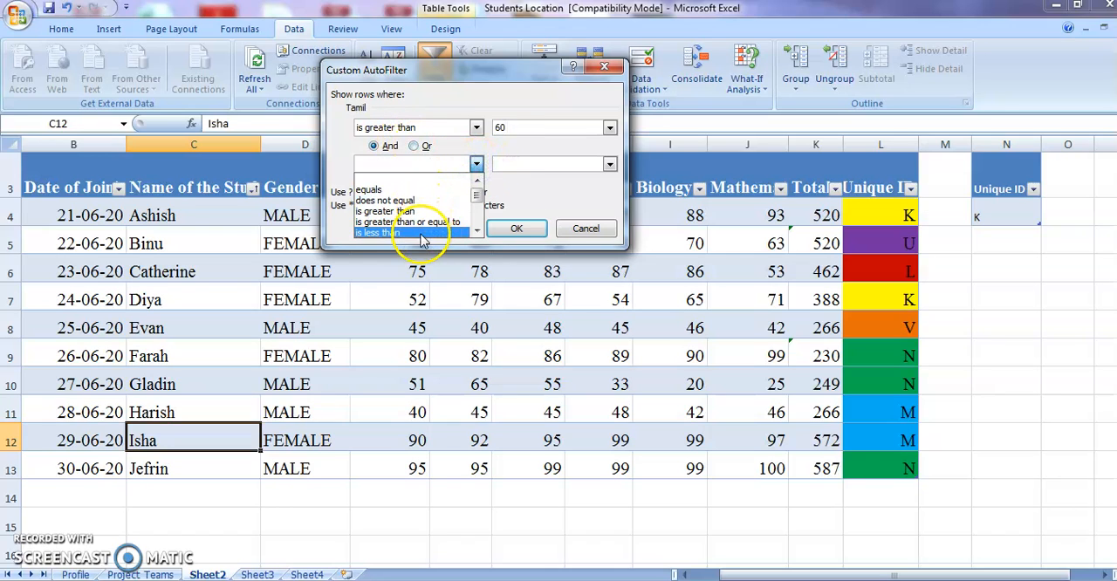
{"action": "left_click", "coordinate": [384, 232]}
{"action": "left_click", "coordinate": [524, 167]}
{"action": "type", "text": "90"}
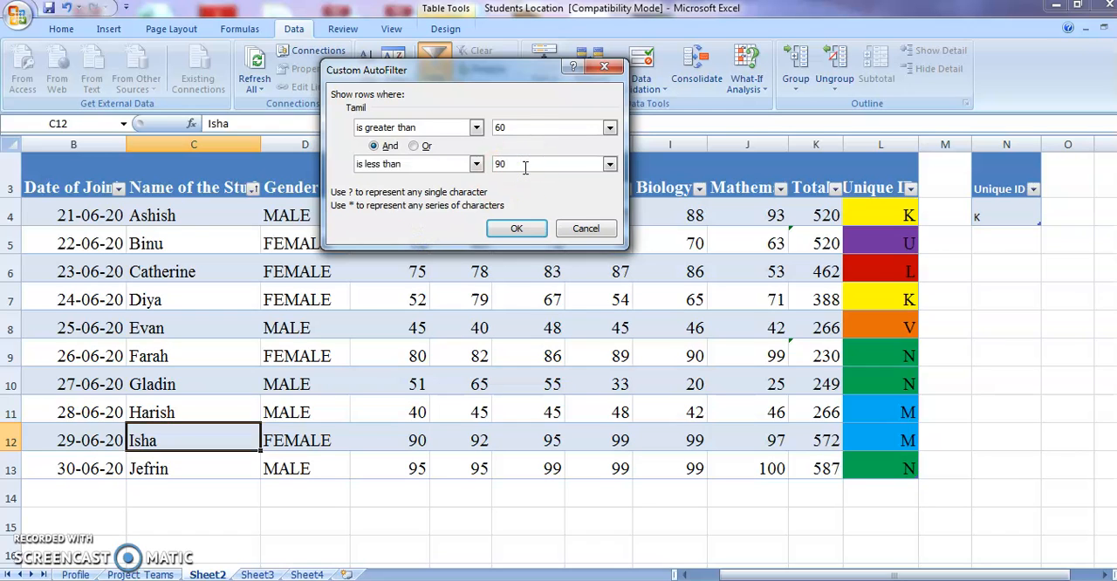
{"action": "left_click", "coordinate": [509, 228]}
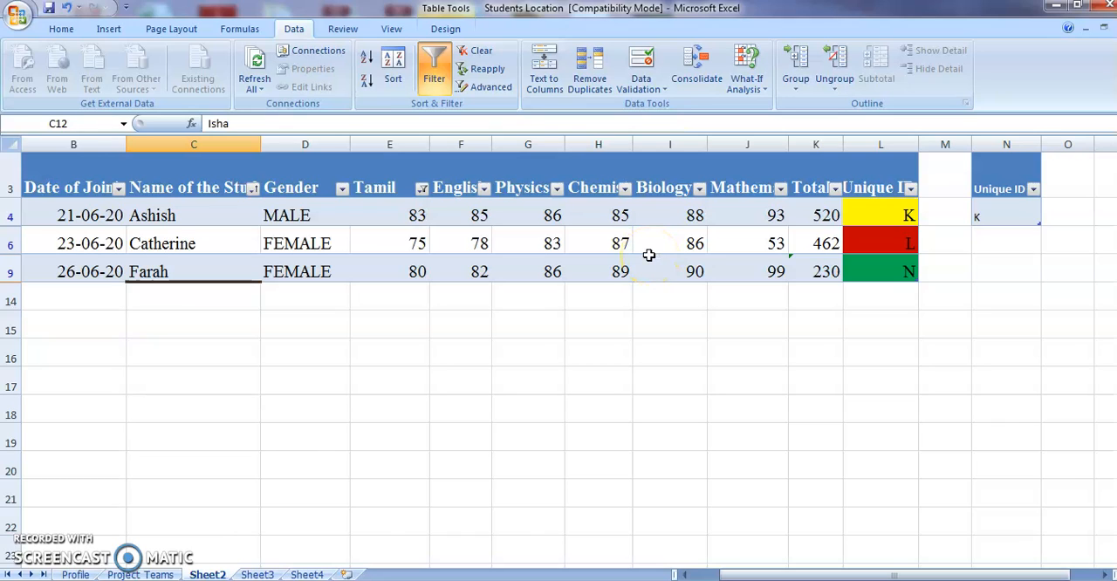
{"action": "left_click", "coordinate": [423, 190]}
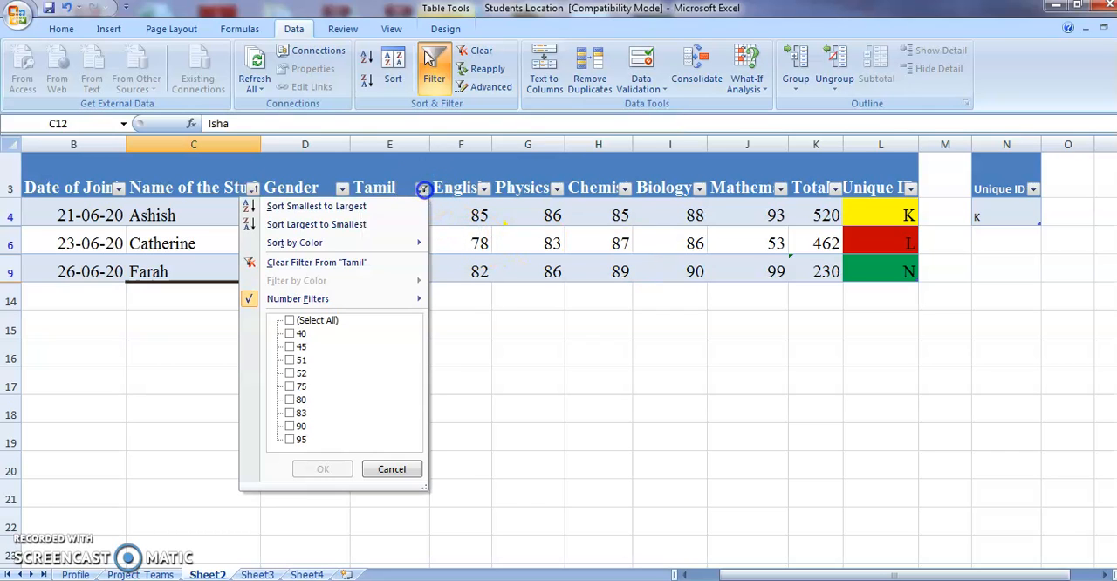
{"action": "left_click", "coordinate": [367, 262]}
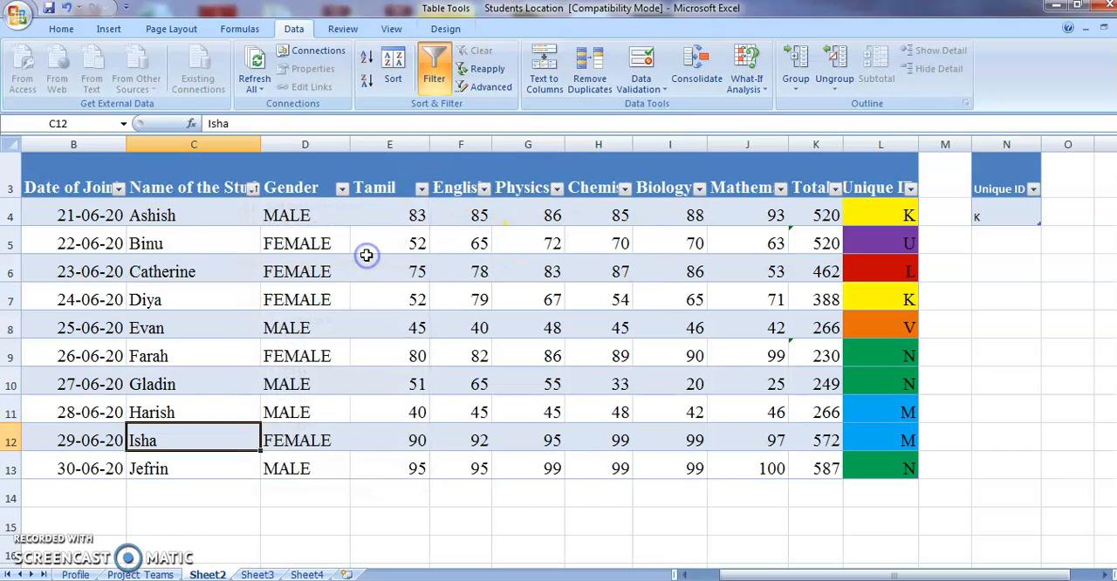
- Apply the Next Week date filter to the Date of Joining column, and clear it again
{"action": "left_click", "coordinate": [118, 189]}
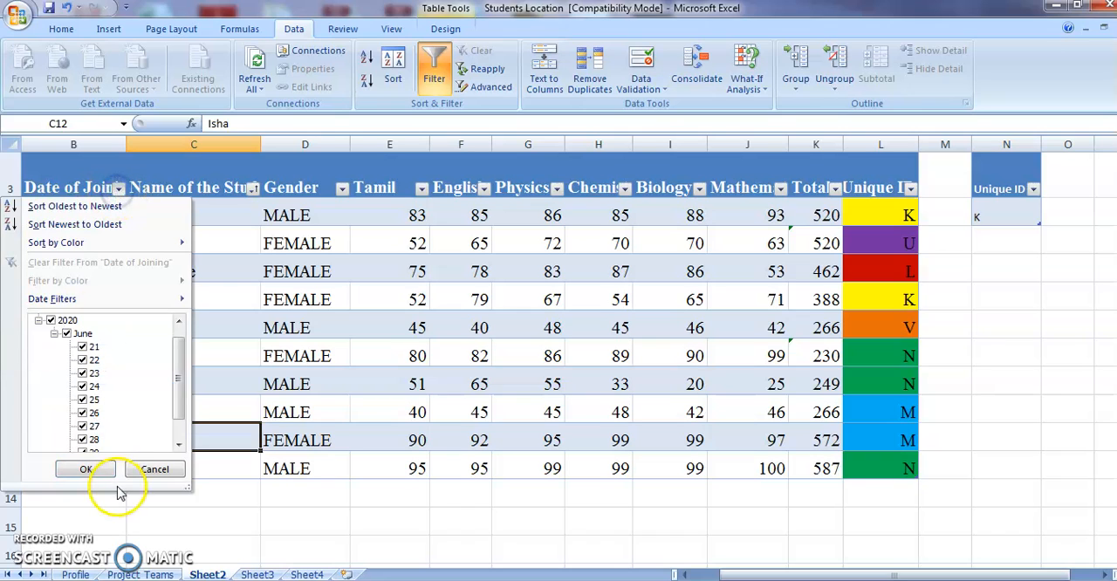
{"action": "mouse_move", "coordinate": [77, 303]}
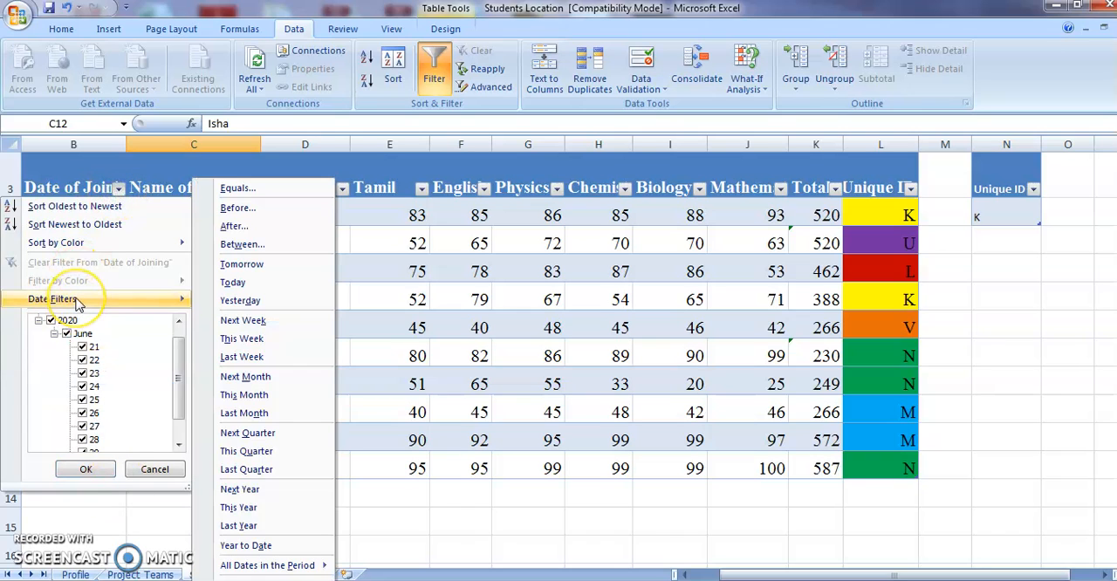
{"action": "left_click", "coordinate": [245, 322]}
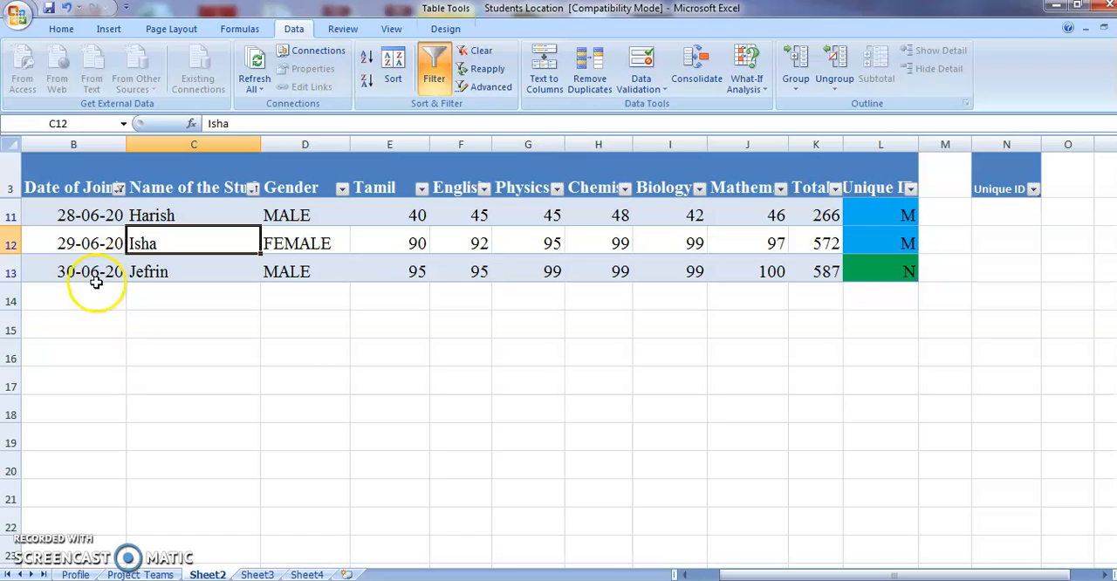
{"action": "left_click", "coordinate": [120, 190]}
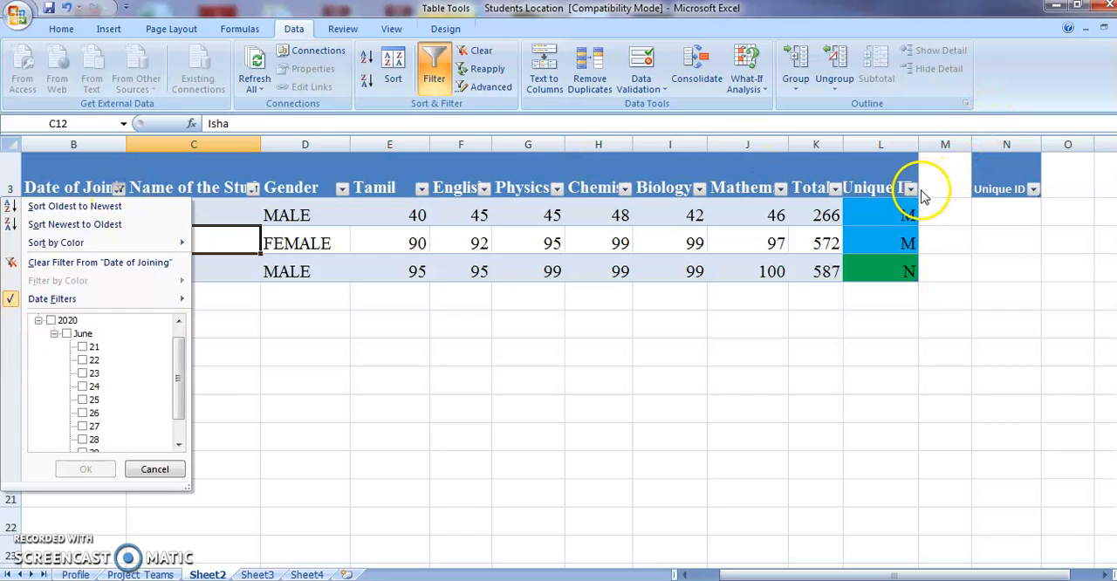
{"action": "left_click", "coordinate": [120, 189]}
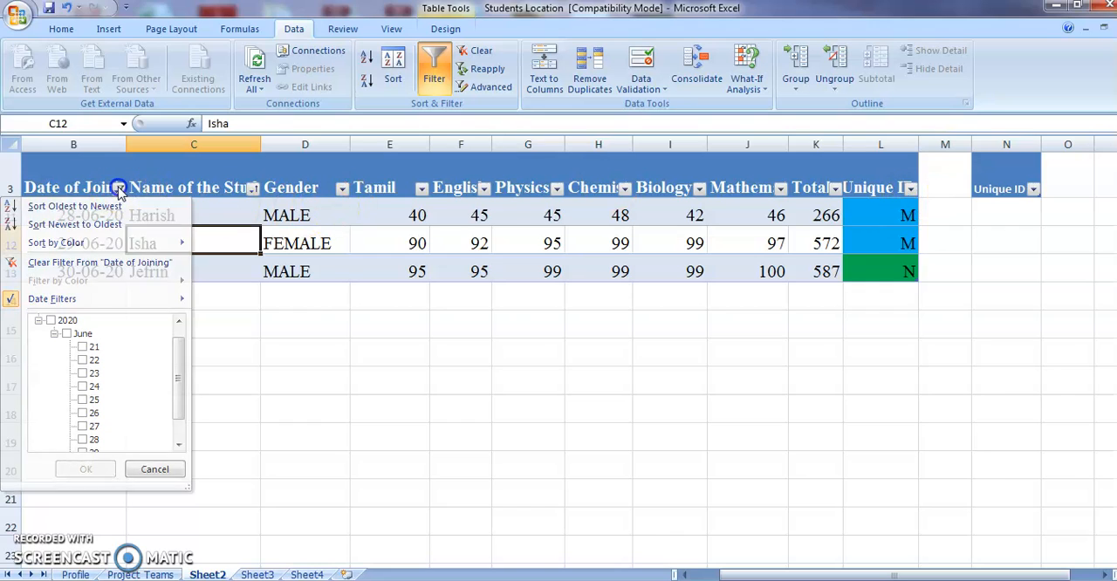
{"action": "left_click", "coordinate": [119, 190]}
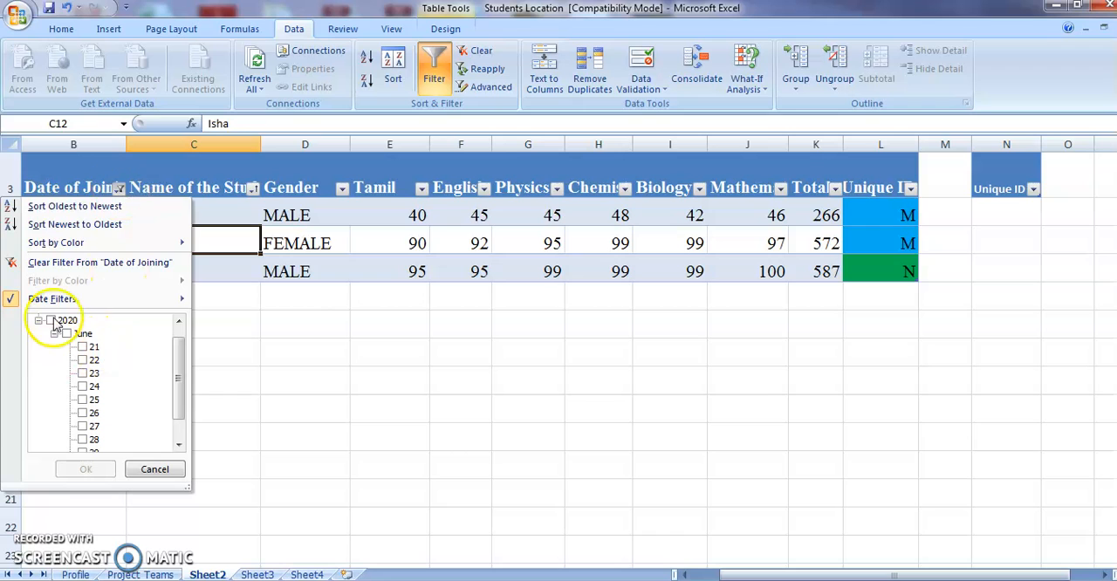
{"action": "left_click", "coordinate": [79, 263]}
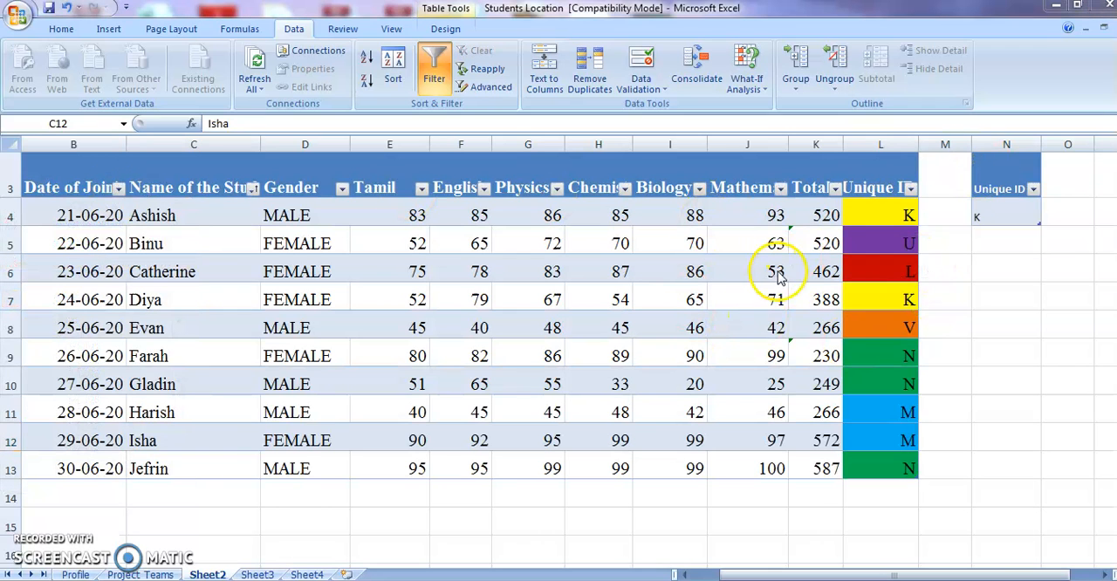
- Filter the Unique ID column by cell colour to show only the yellow cells
{"action": "left_click", "coordinate": [910, 190]}
{"action": "mouse_move", "coordinate": [812, 299]}
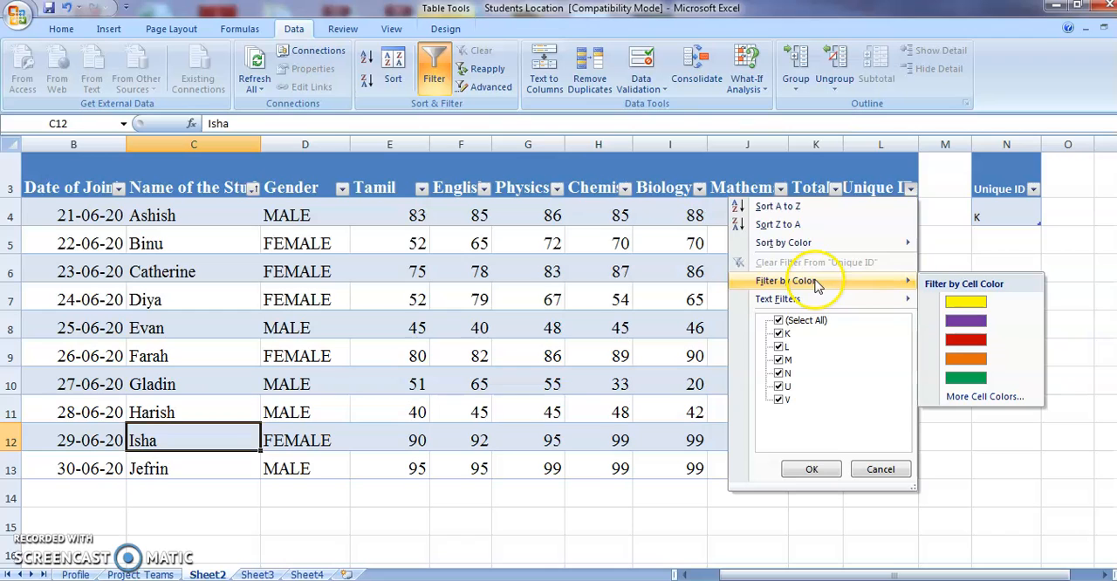
{"action": "left_click", "coordinate": [950, 300]}
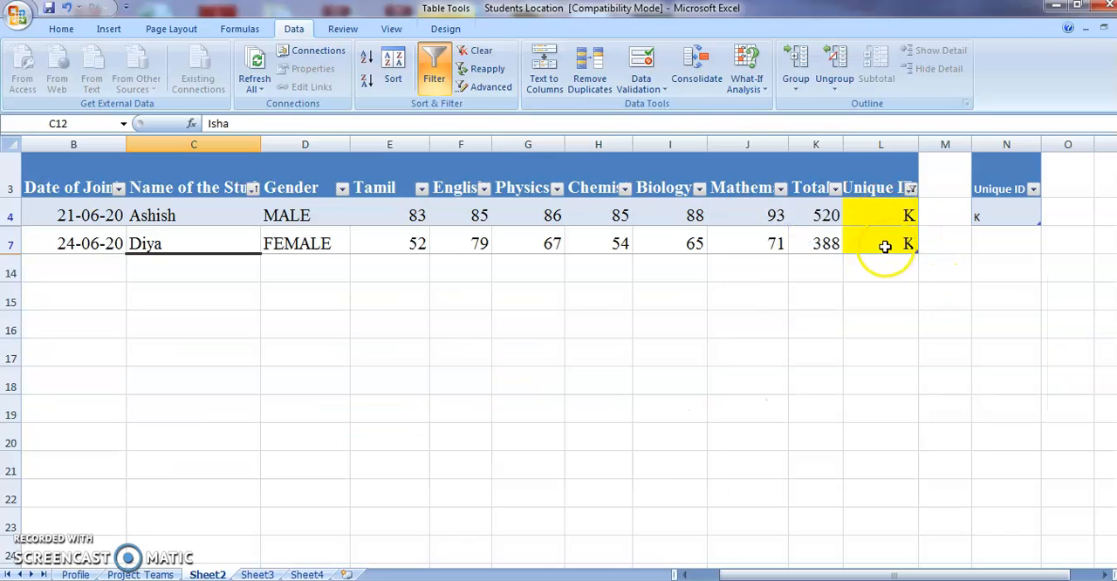